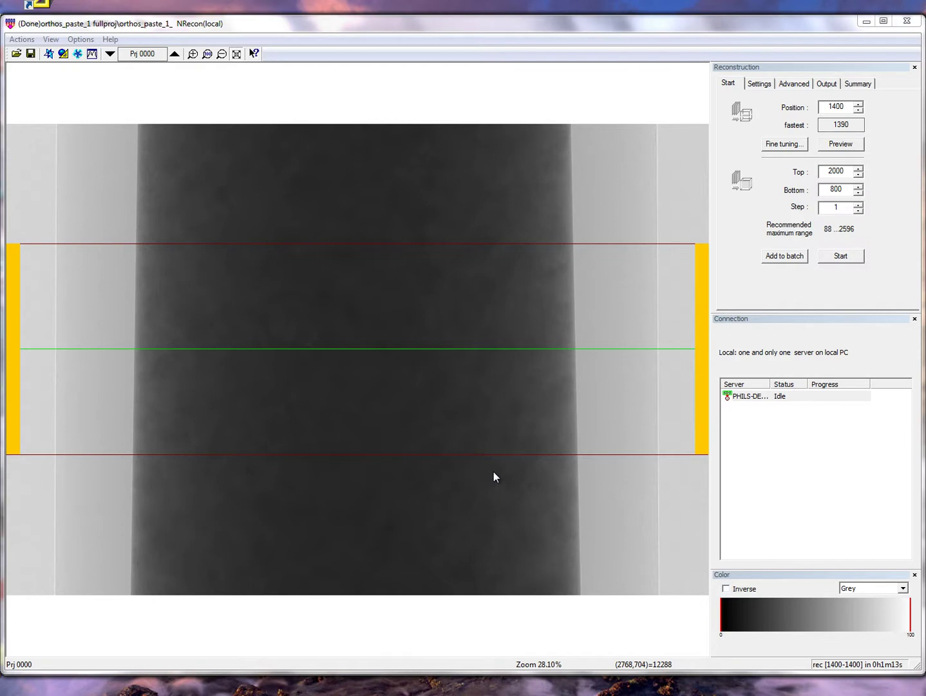
Leave the resize factors unchanged and show the slice 1400 preview with 0–0.24 range, BMP(8) output.
click(21, 40)
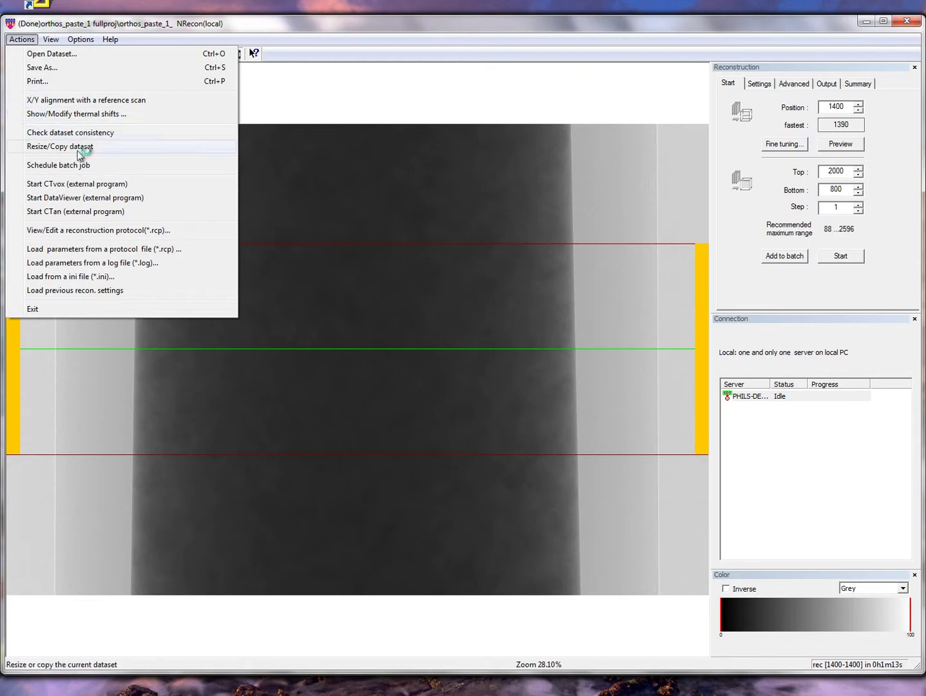
click(120, 146)
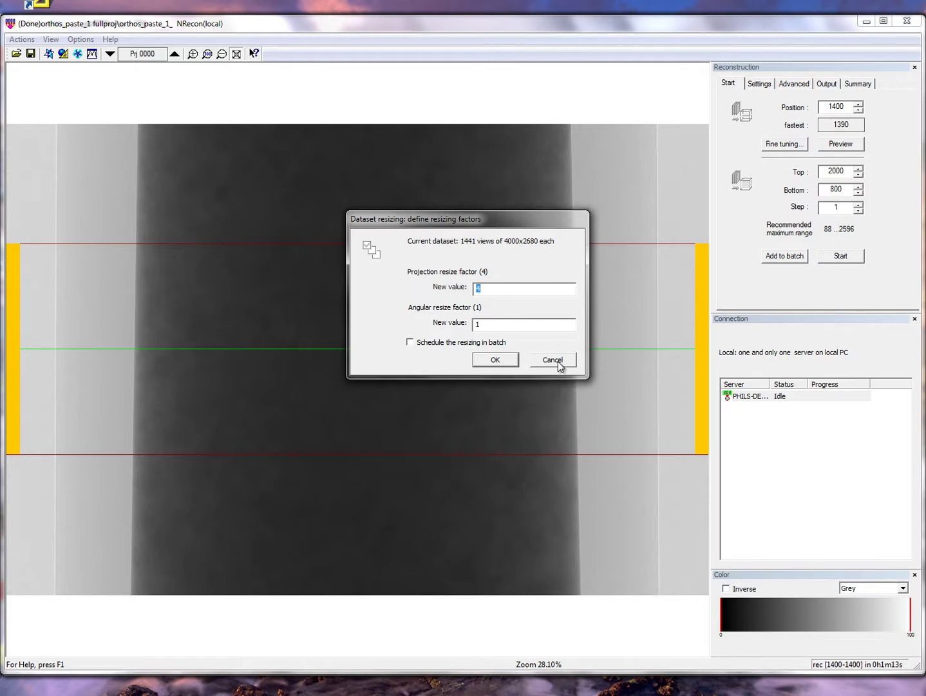
click(560, 364)
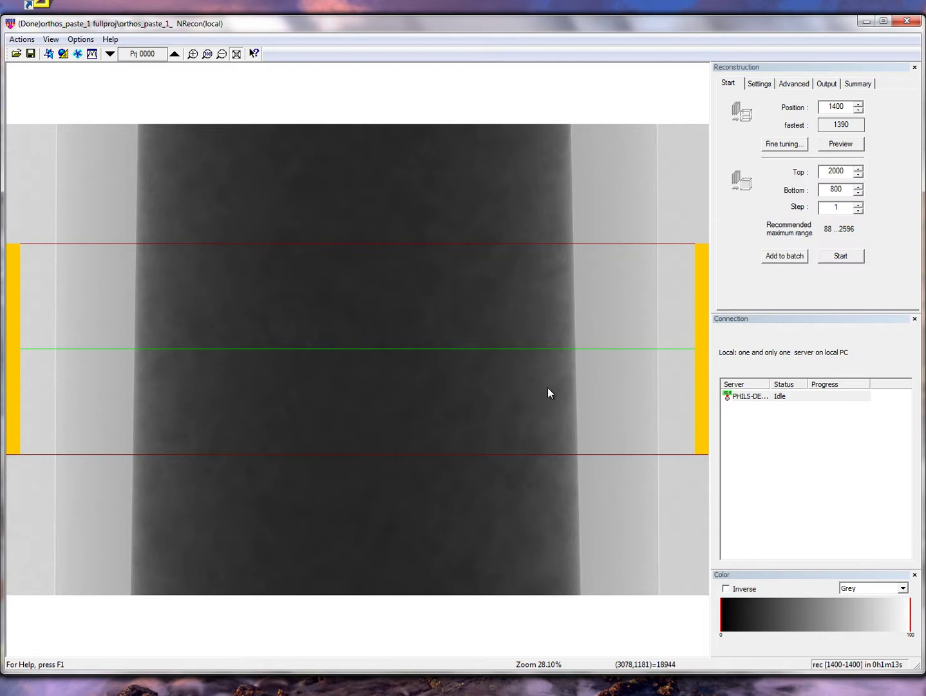
click(827, 84)
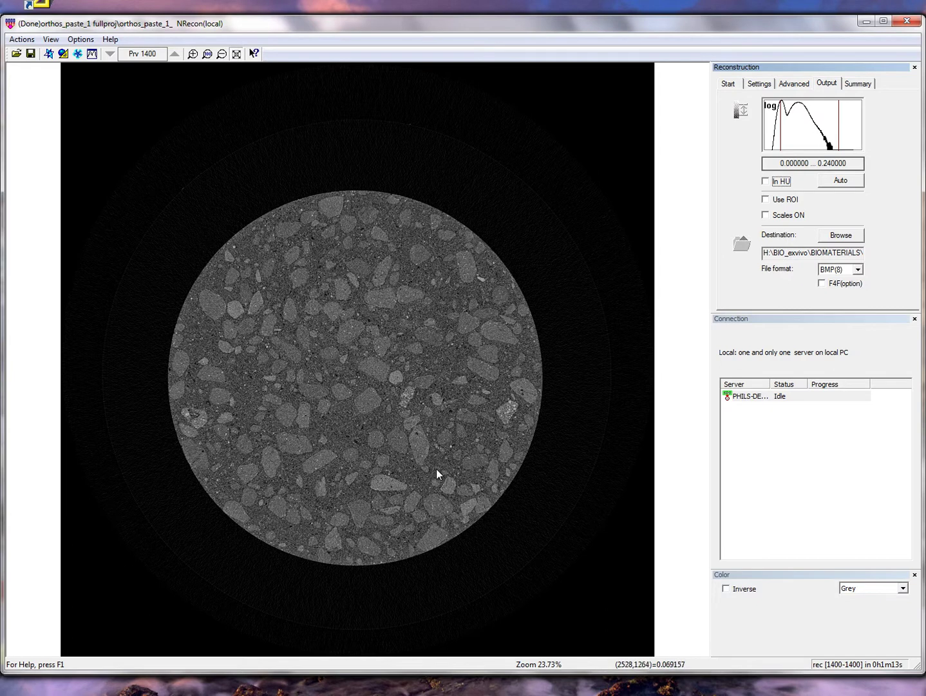
Invert the slice 1400 preview's greyscale, check it at actual pixel size, then fit it on screen.
click(727, 588)
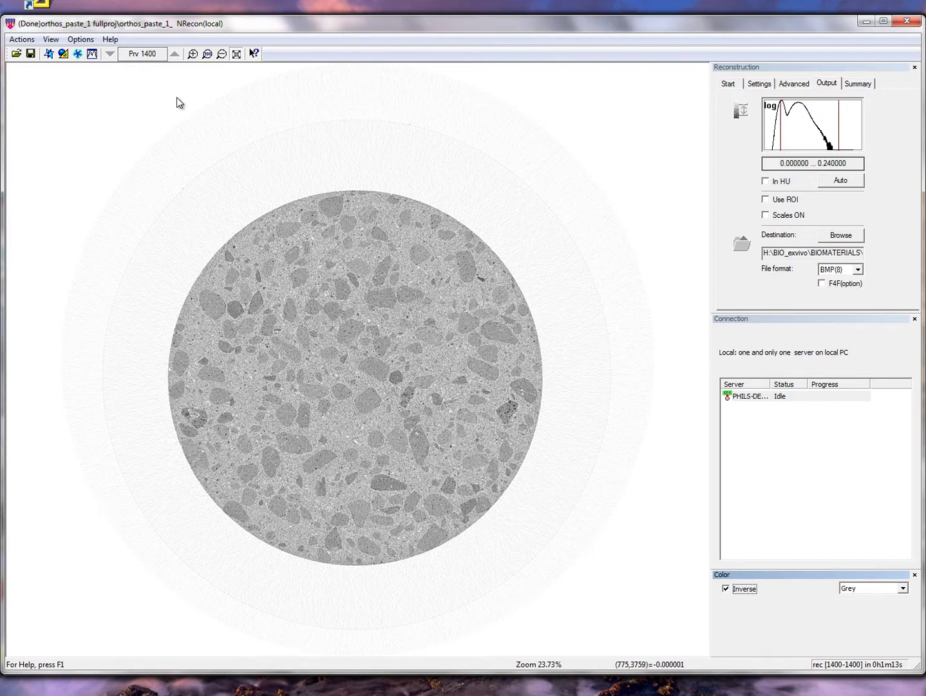
click(209, 54)
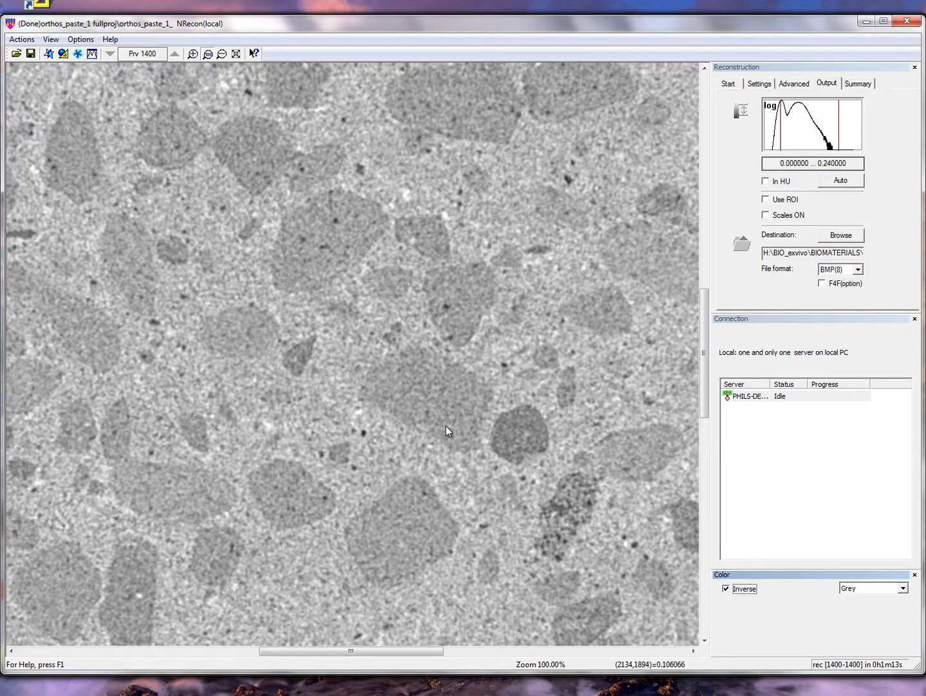
click(237, 54)
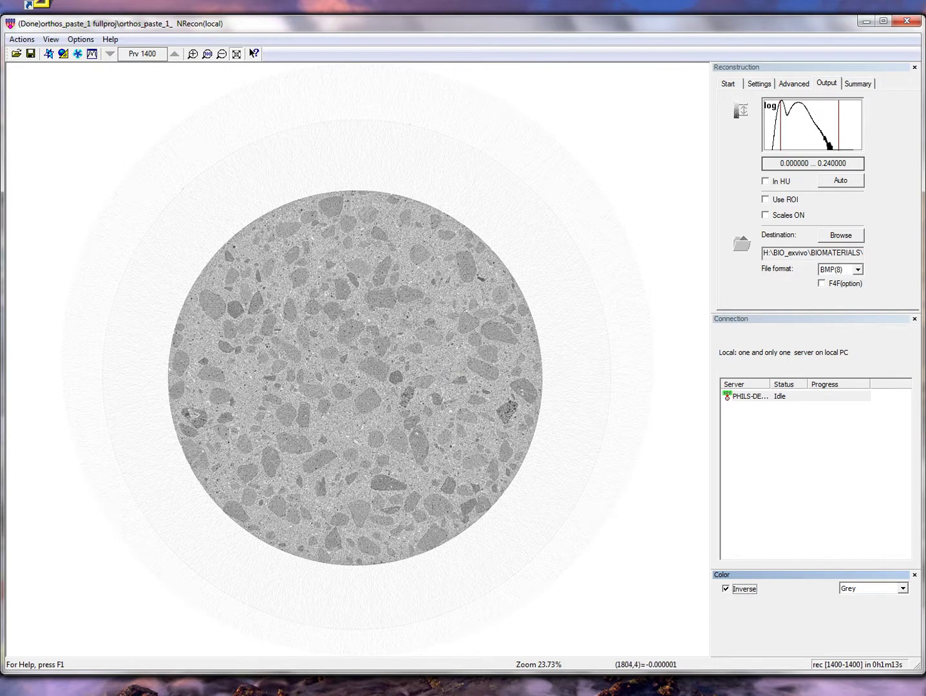
Binarise CTAn slice rec0816 with the lower threshold lowered to 110, then view the raw greyscale slice.
mouse_move(255, 693)
click(147, 589)
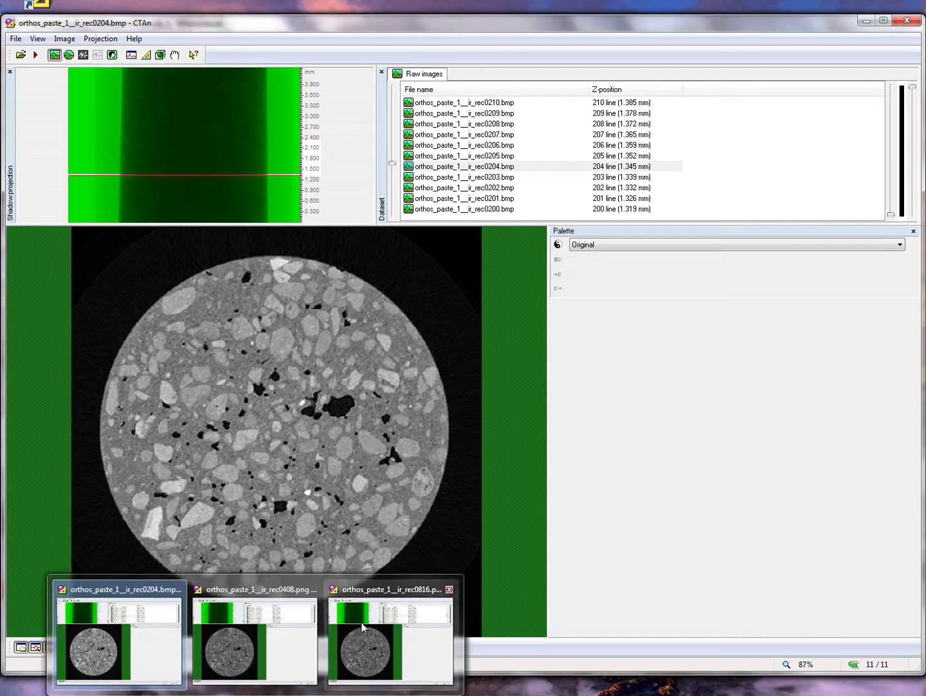
click(366, 605)
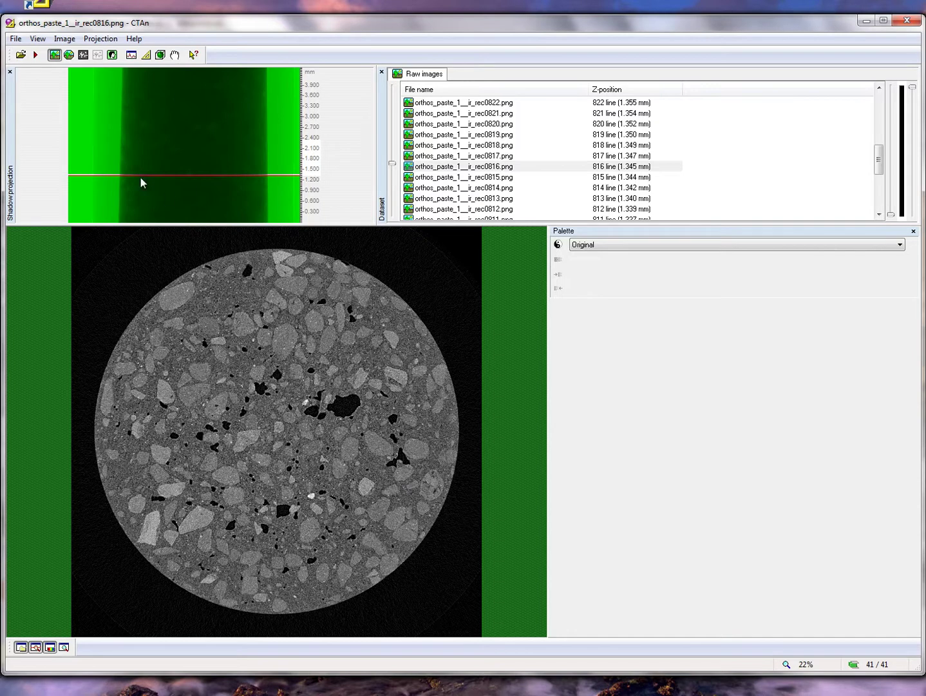
click(83, 56)
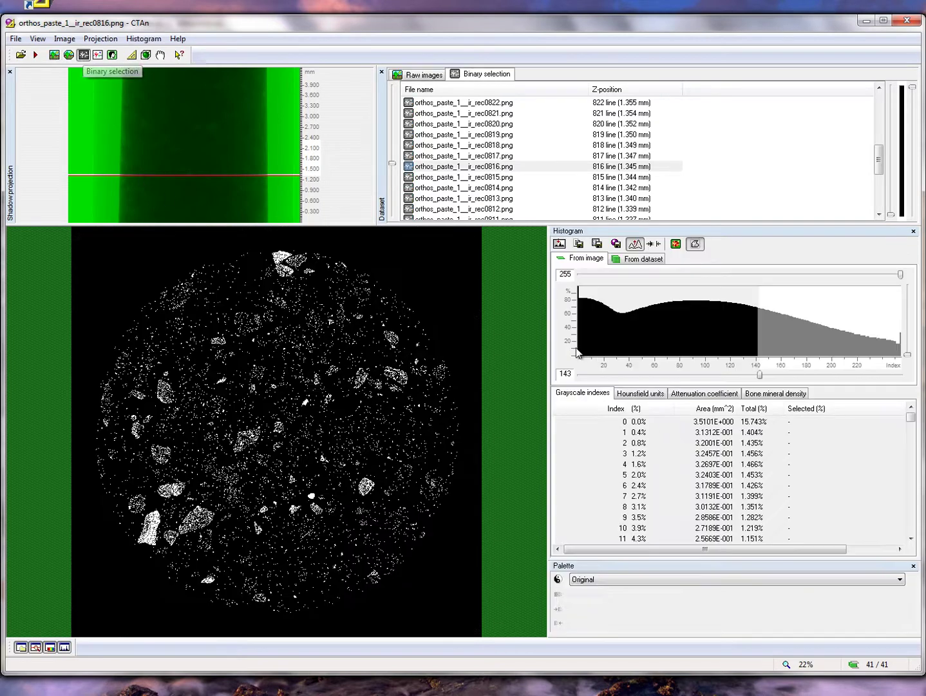
drag(762, 378, 719, 379)
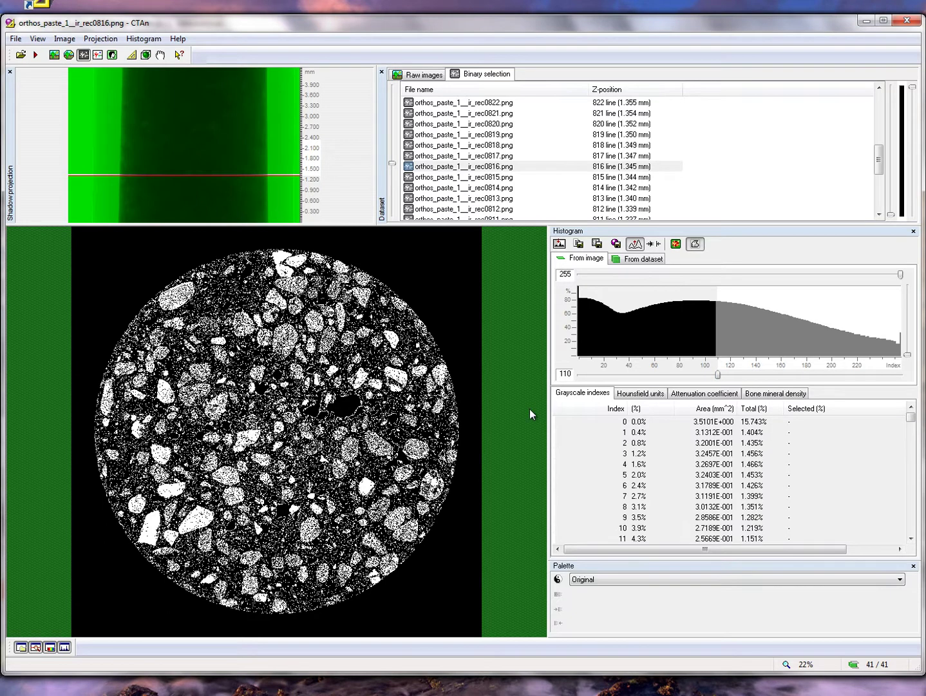
click(423, 75)
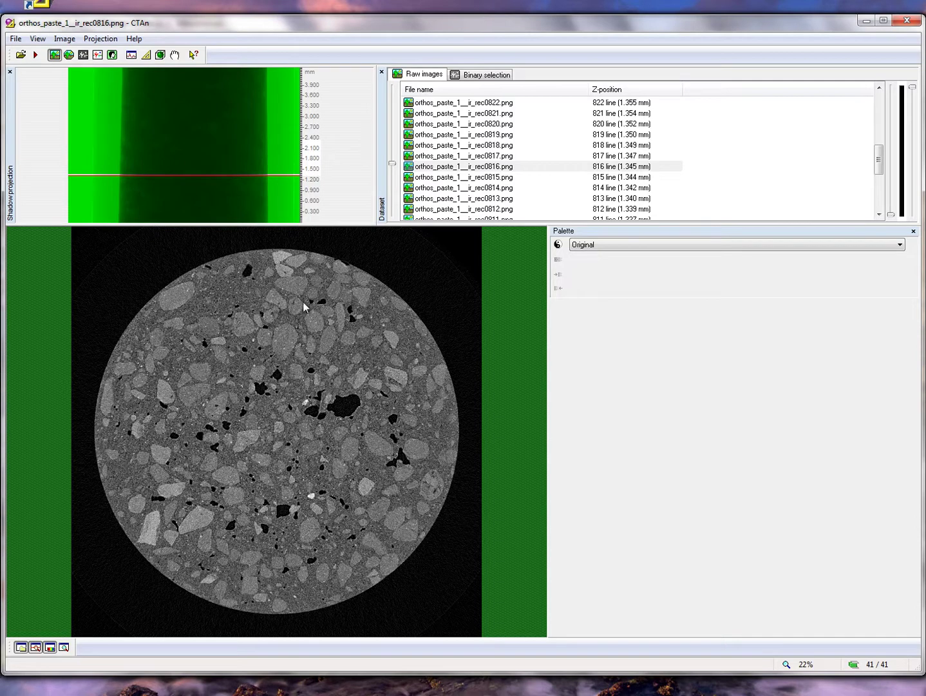
Restore rec0816's binary view, then check NRecon's resize factors and cancel without resizing.
click(482, 75)
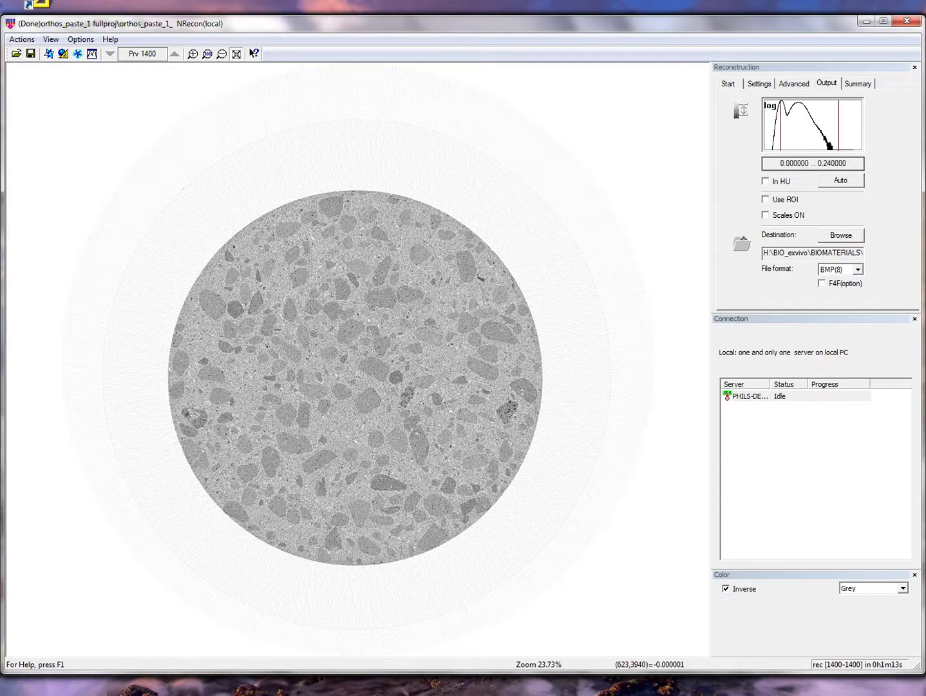
click(21, 39)
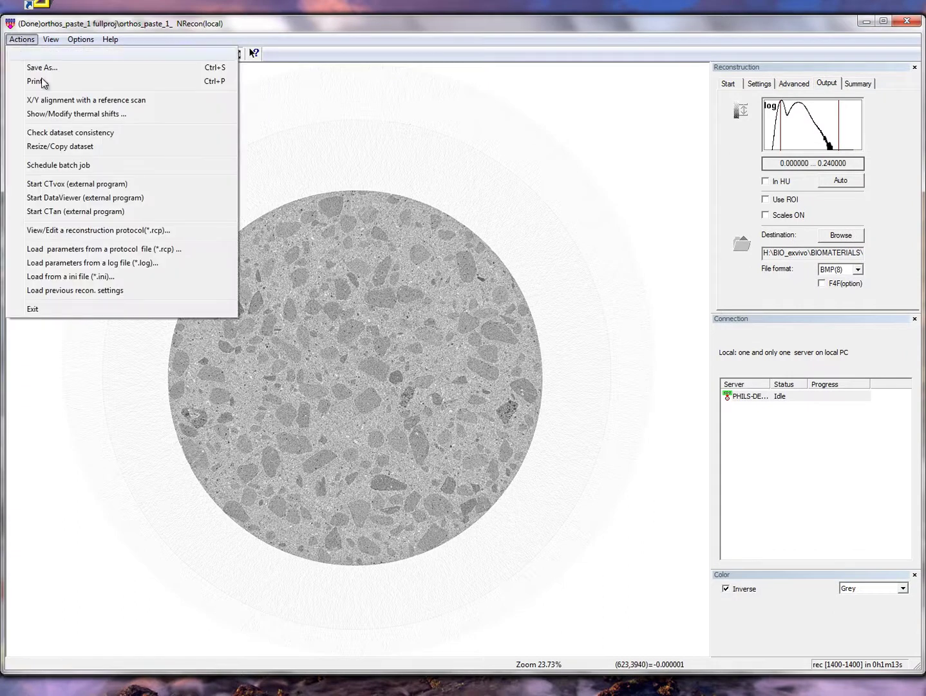
click(69, 148)
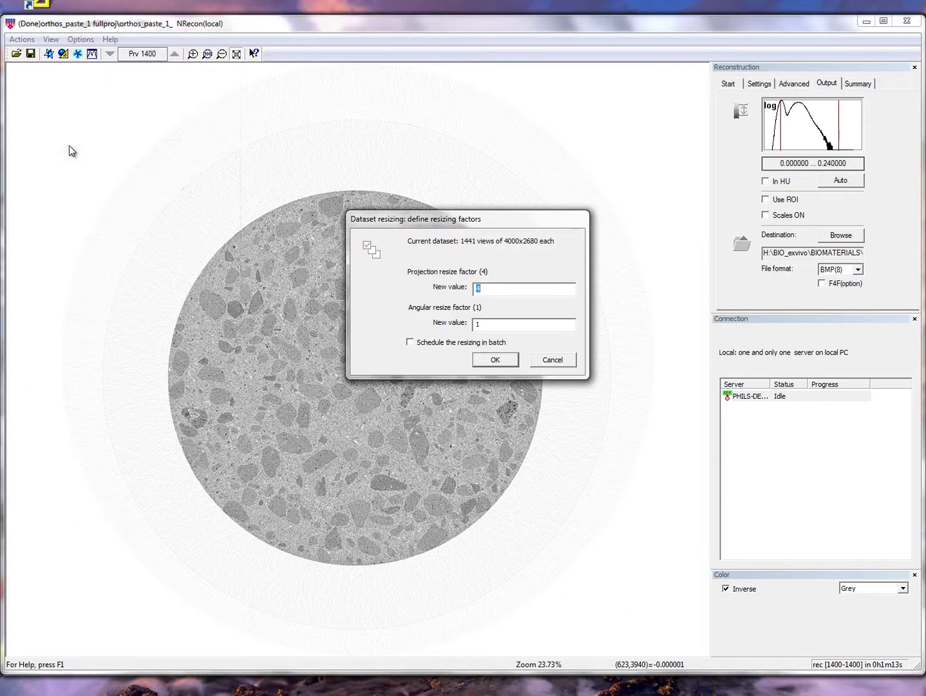
click(567, 361)
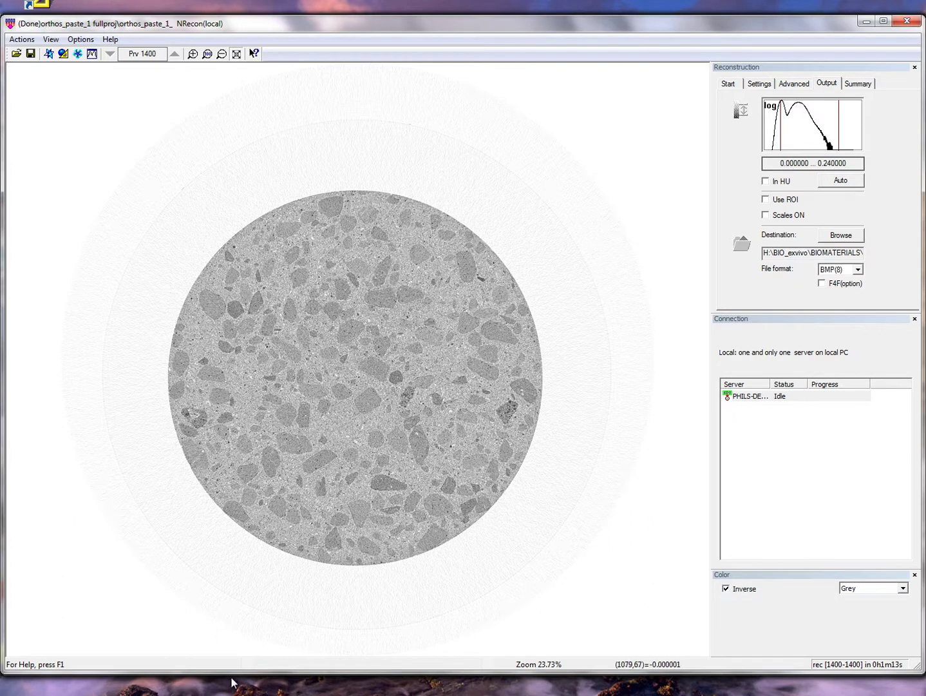
Binarise slice rec0408 at a lower threshold of 109, then bring the rec0204 window forward.
mouse_move(248, 692)
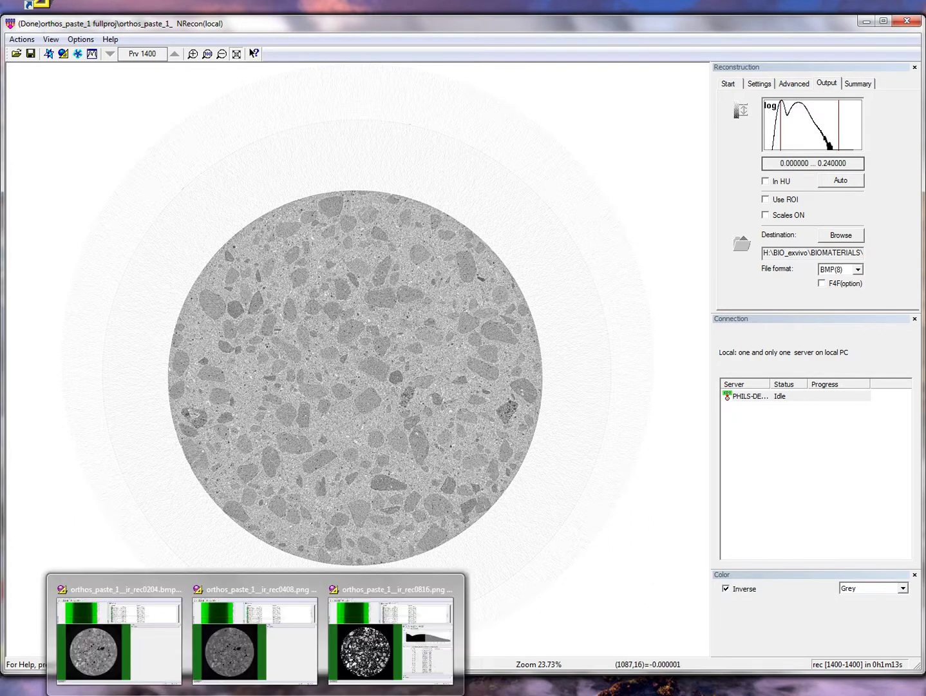
click(273, 650)
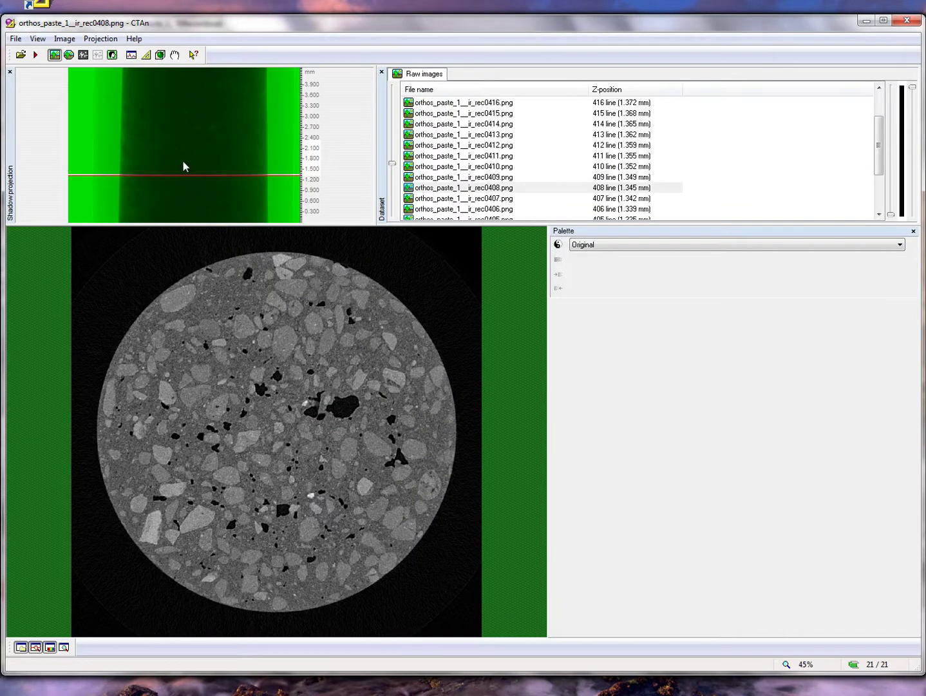
click(83, 56)
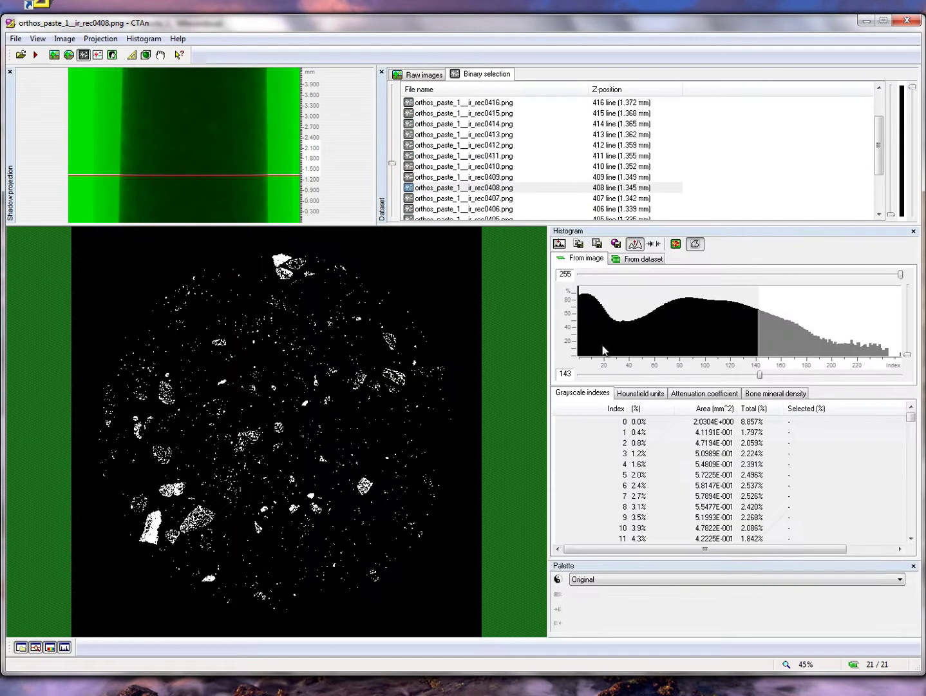
drag(762, 380, 717, 380)
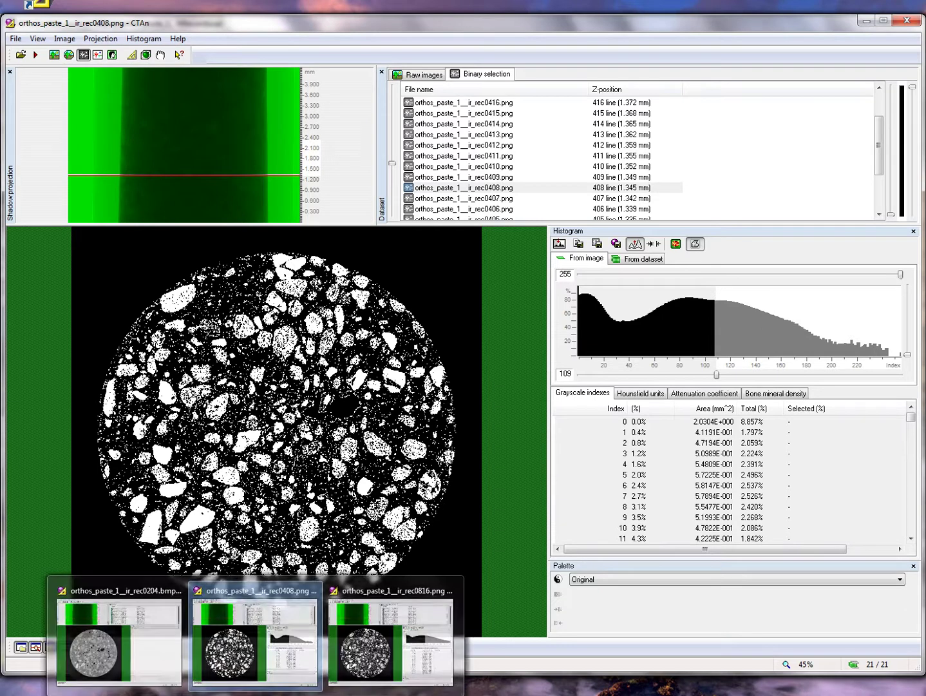
click(119, 638)
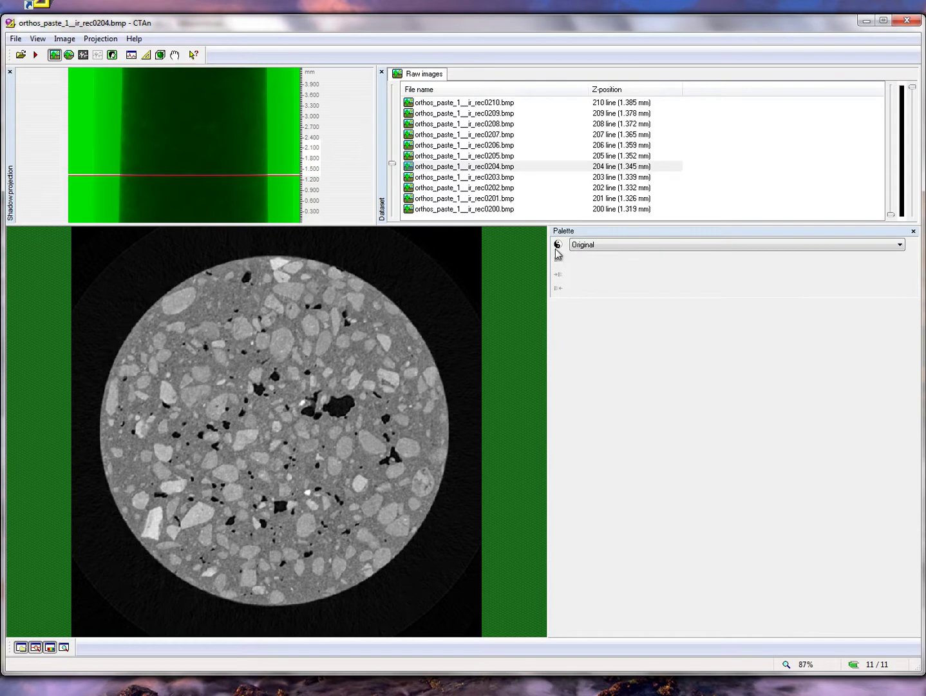
Binarise slice rec0204 with a 142–255 threshold range.
click(84, 56)
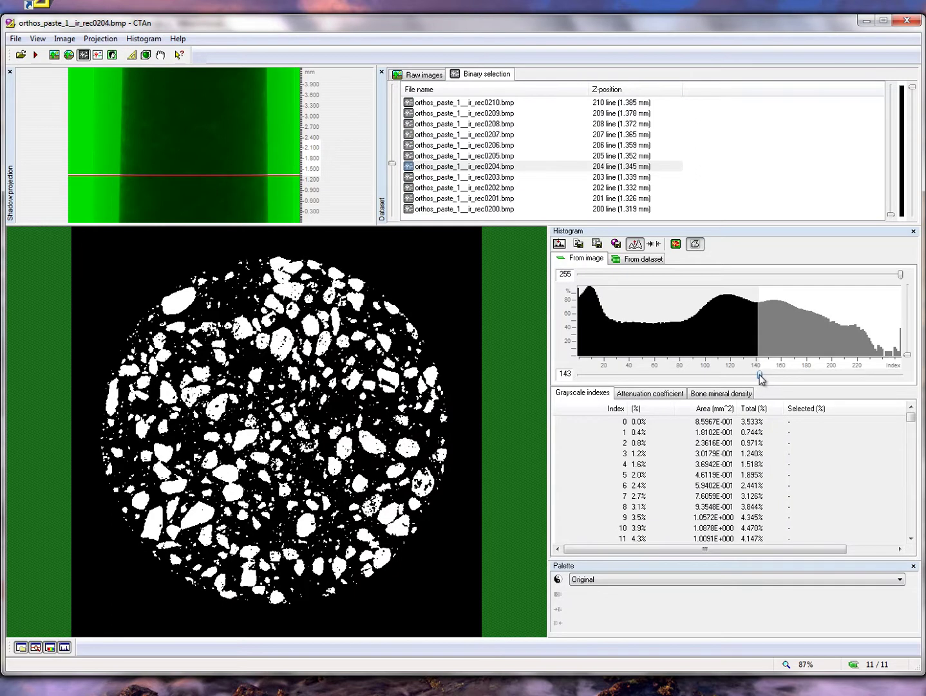
drag(760, 374, 759, 373)
mouse_move(255, 694)
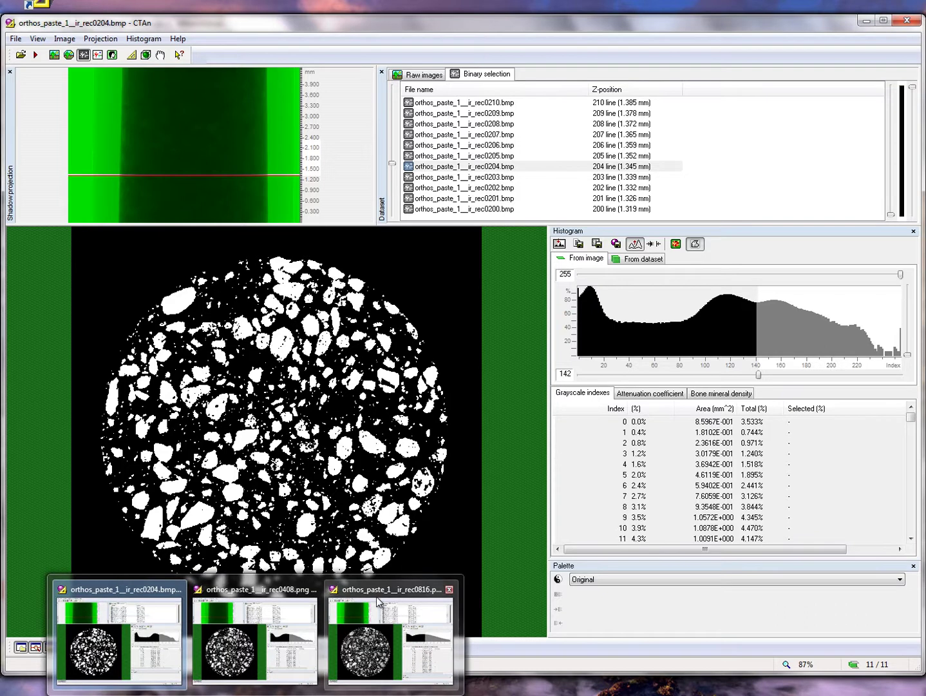
click(379, 590)
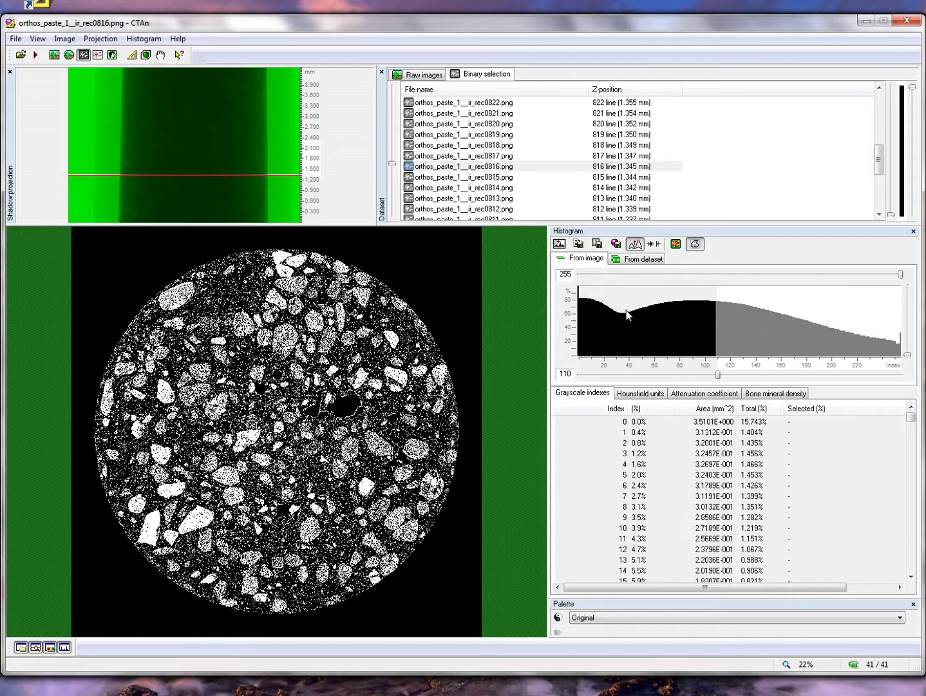
mouse_move(258, 693)
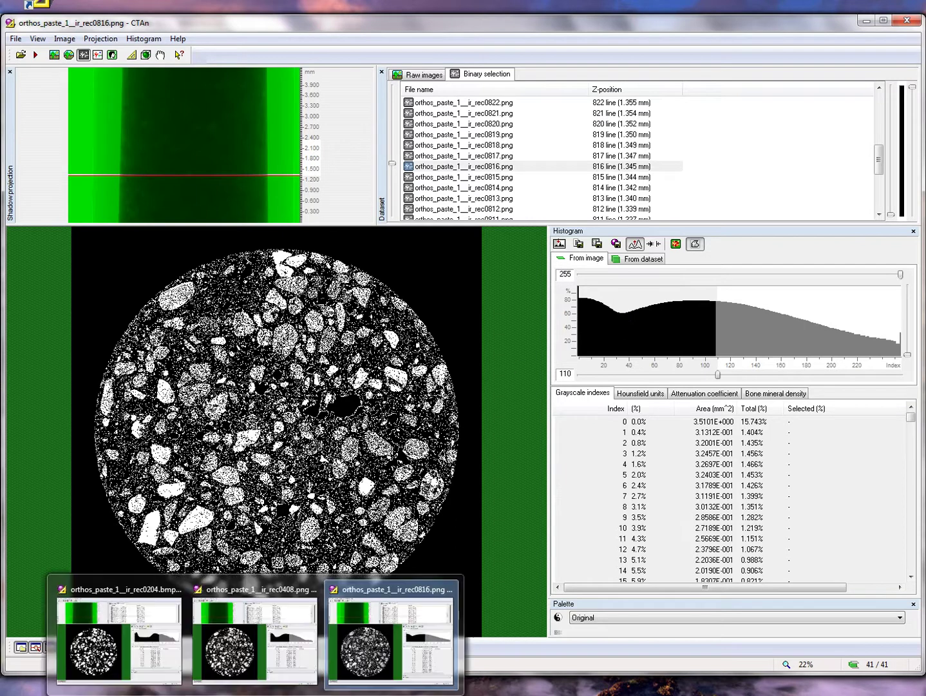
click(278, 625)
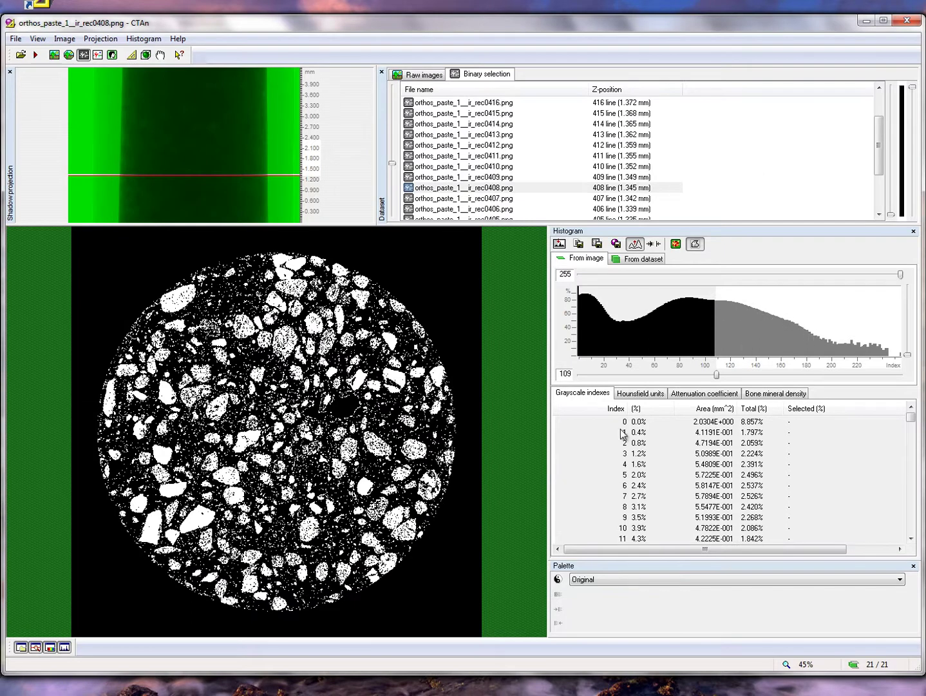
mouse_move(258, 692)
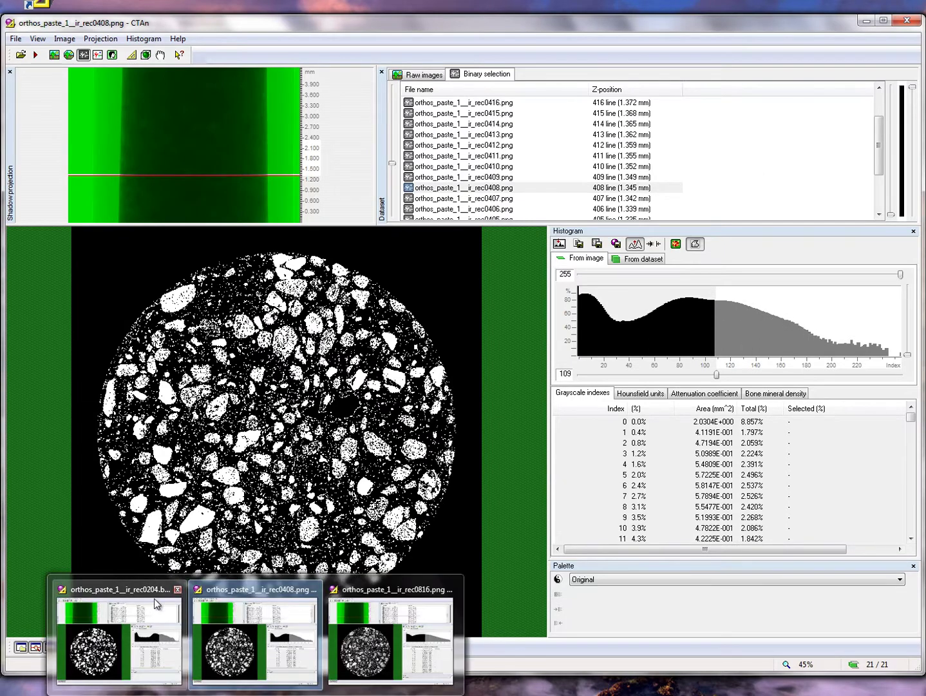
click(251, 631)
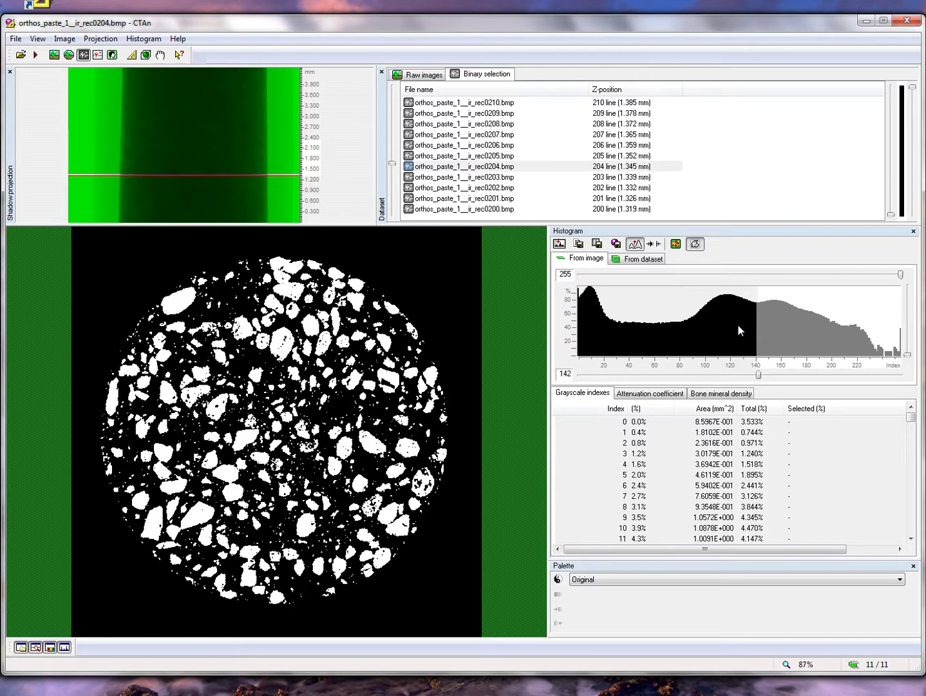
Compare raw and binary views, then bring up the rec0816 window thresholded at 110–255.
click(418, 75)
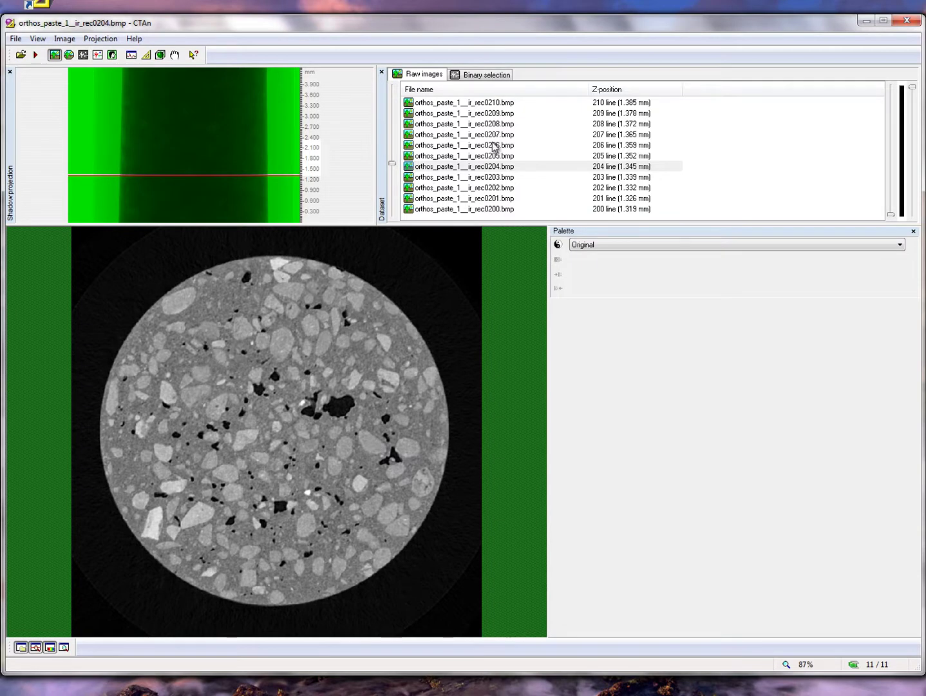
click(482, 76)
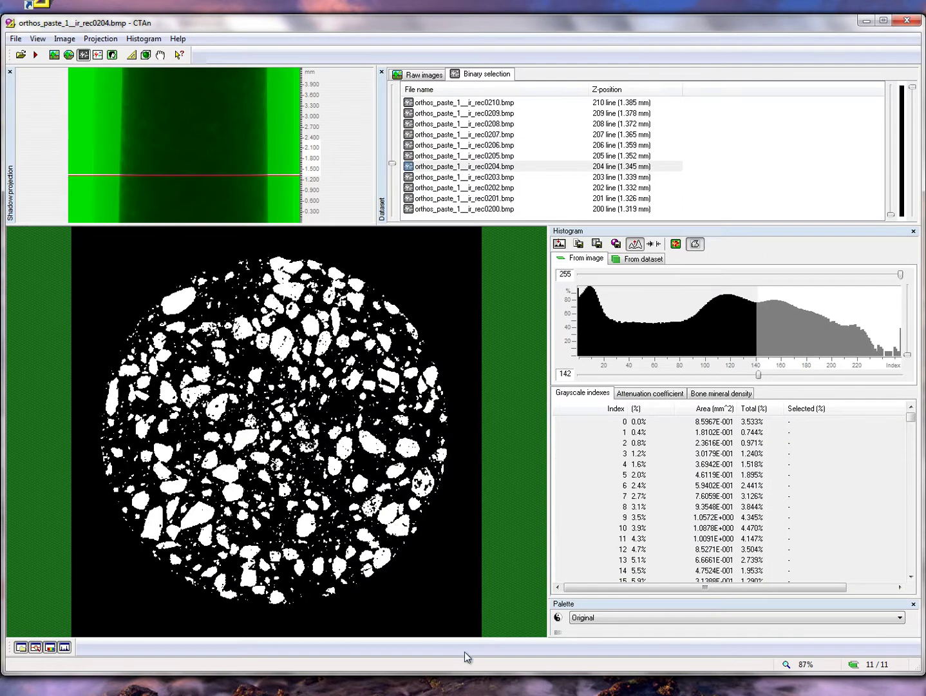
mouse_move(302, 688)
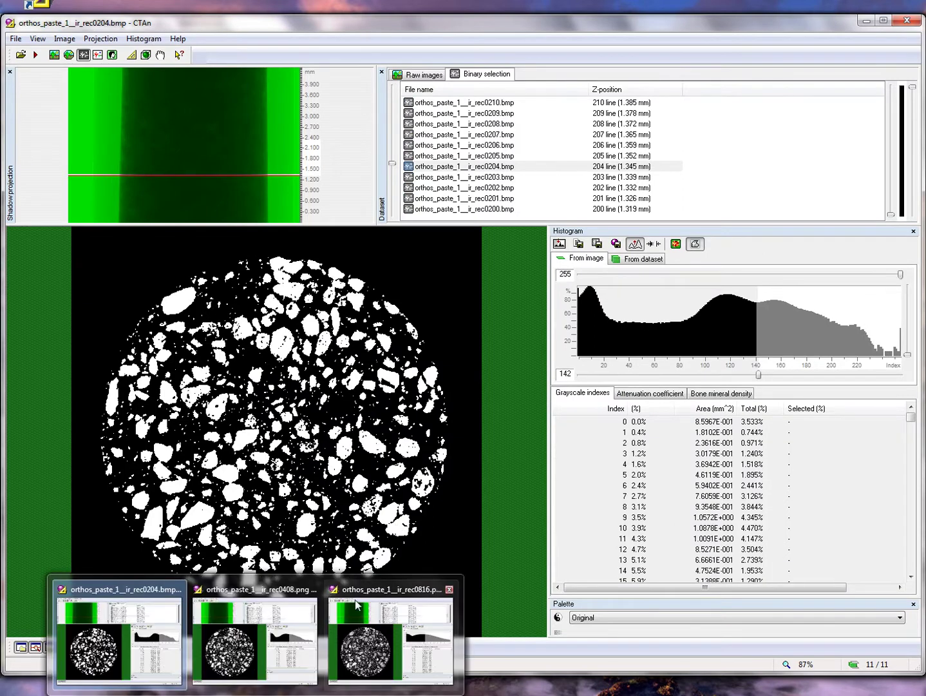
click(372, 601)
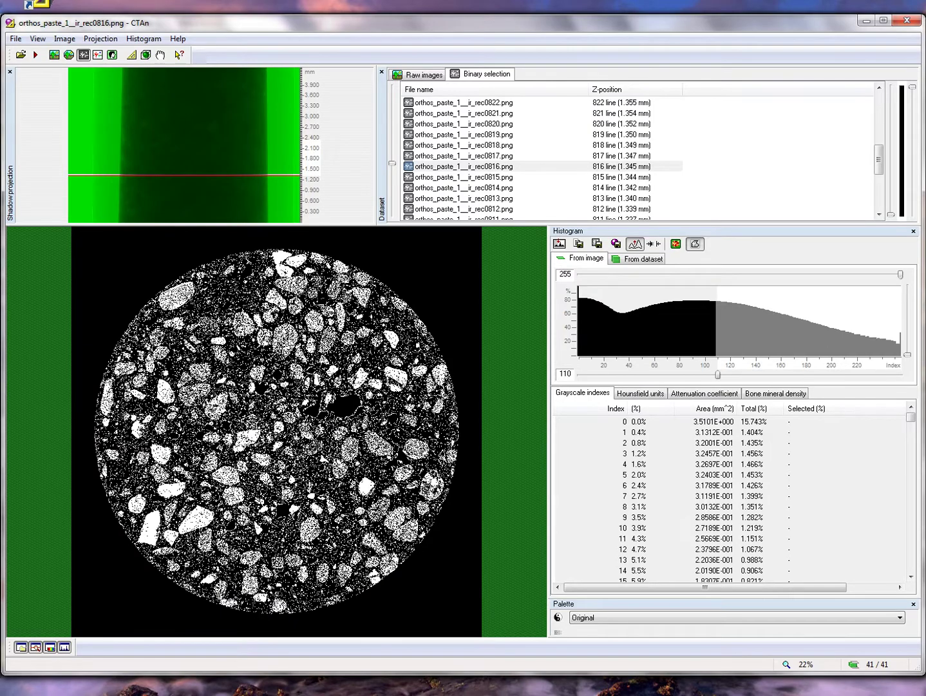
Bring NRecon forward on the projection image with range 800–2000 and open the Actions menu.
click(212, 685)
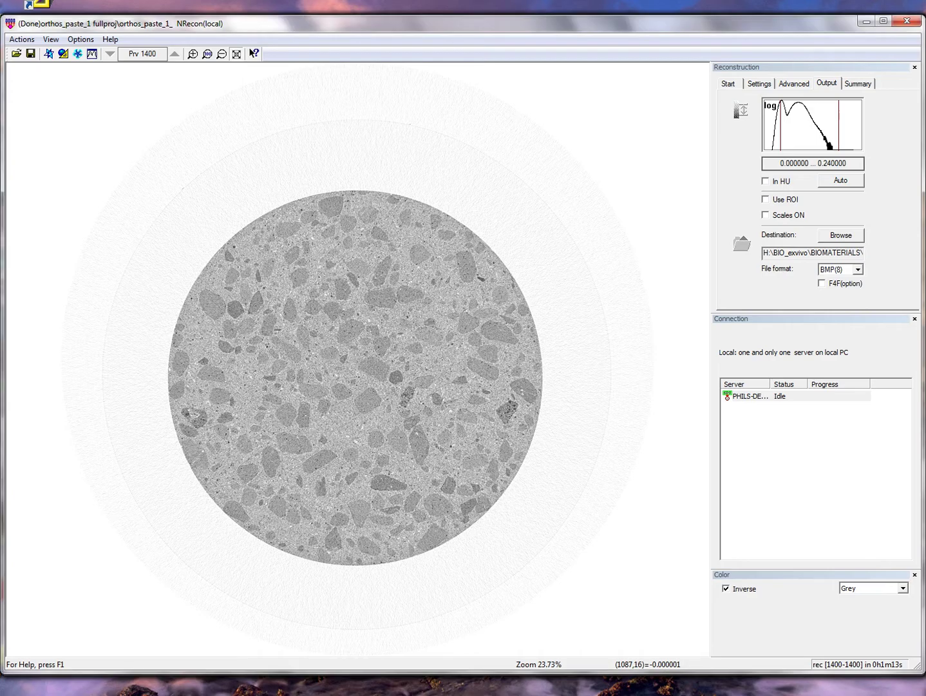
click(729, 84)
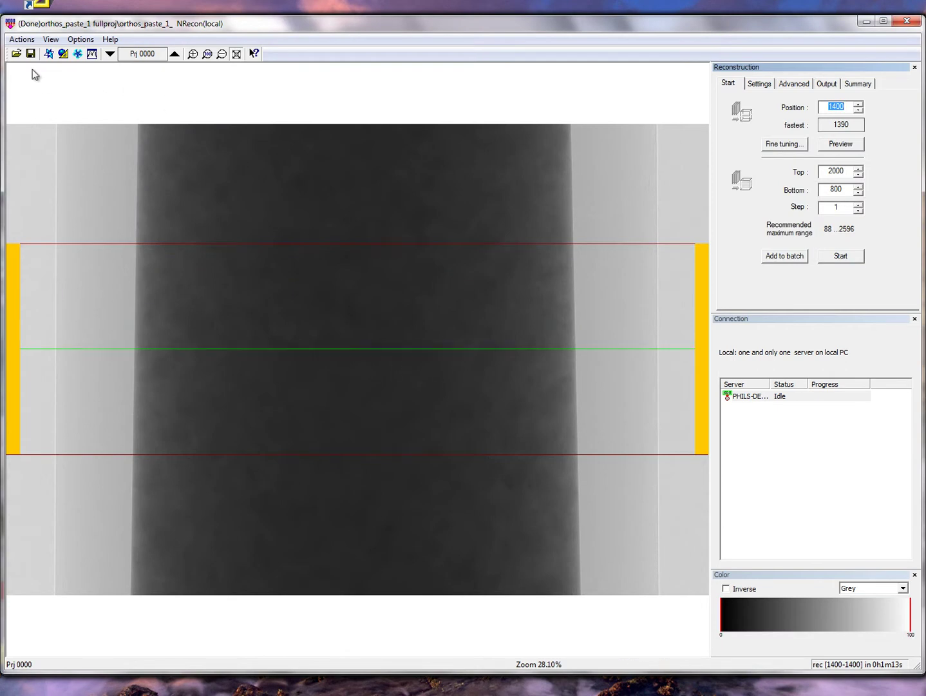
click(23, 40)
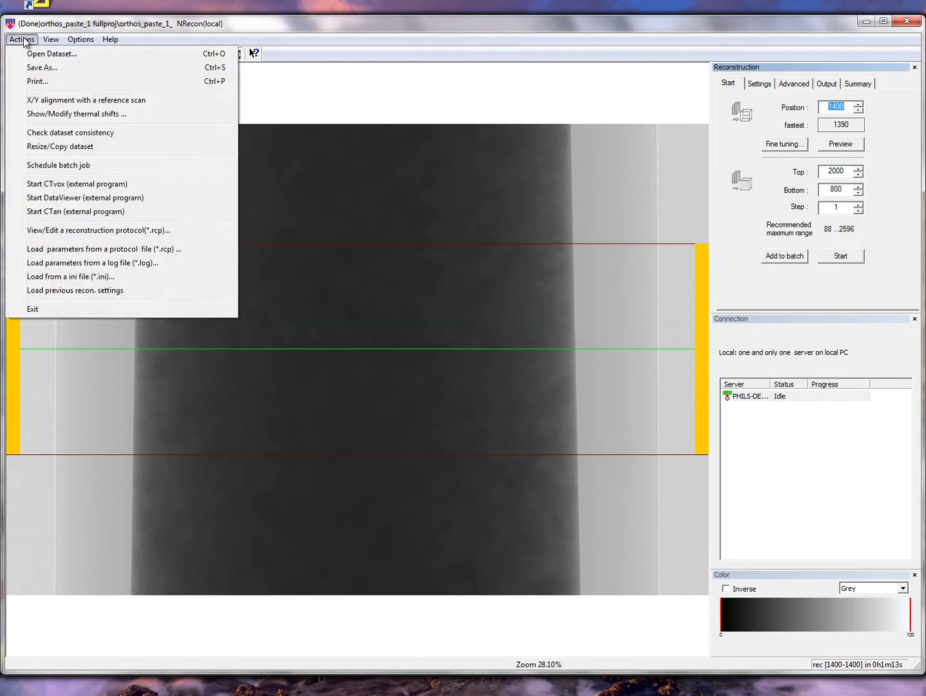
Schedule a batch job resizing the orthos_paste_1_ projections by factor 2, angular factor 1.
click(58, 151)
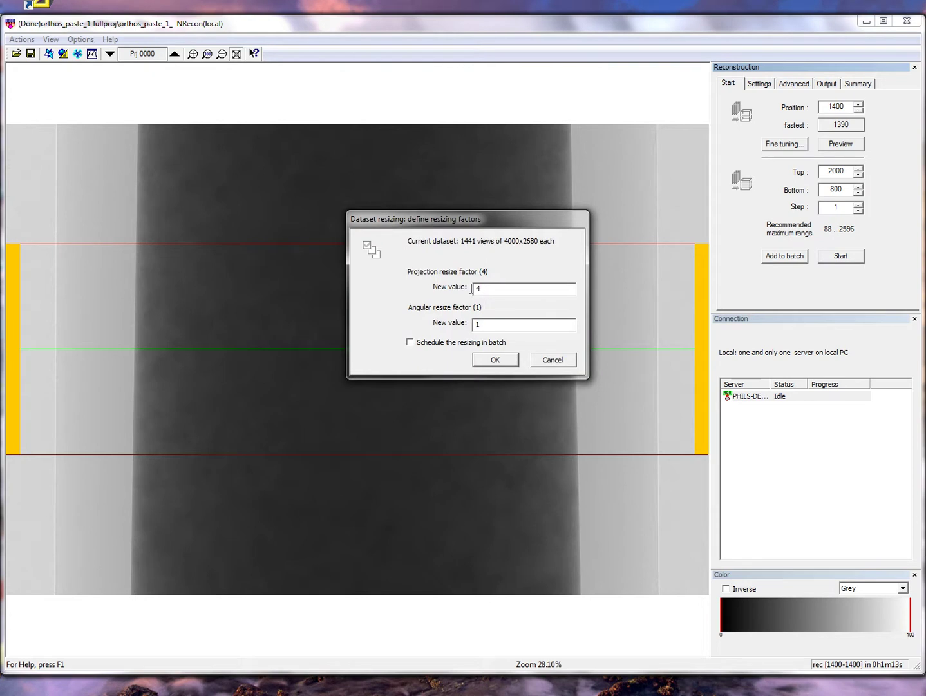
text(2)
drag(496, 291, 447, 291)
text(4)
drag(493, 291, 466, 293)
text(2)
click(416, 348)
click(494, 362)
click(447, 397)
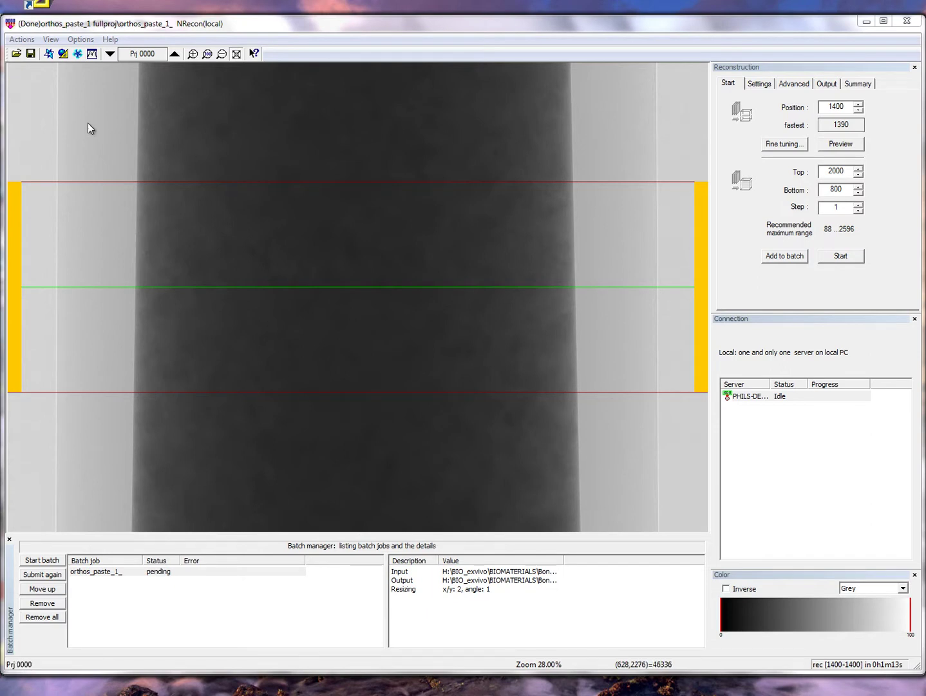
Open a projection .tif in the RS_4_1 folder to load that resized dataset.
click(16, 54)
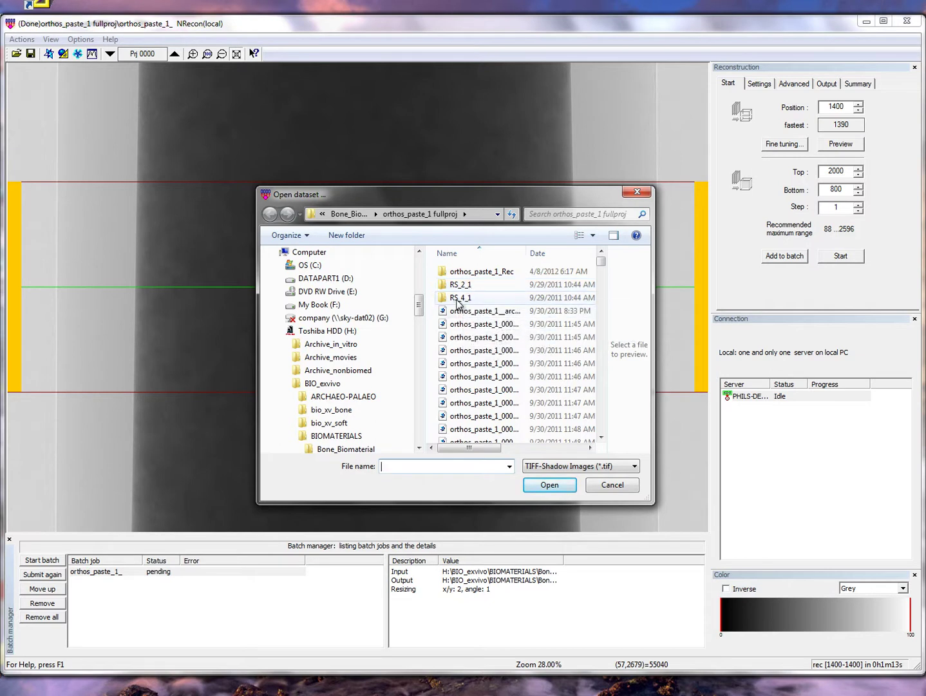
mouse_move(465, 302)
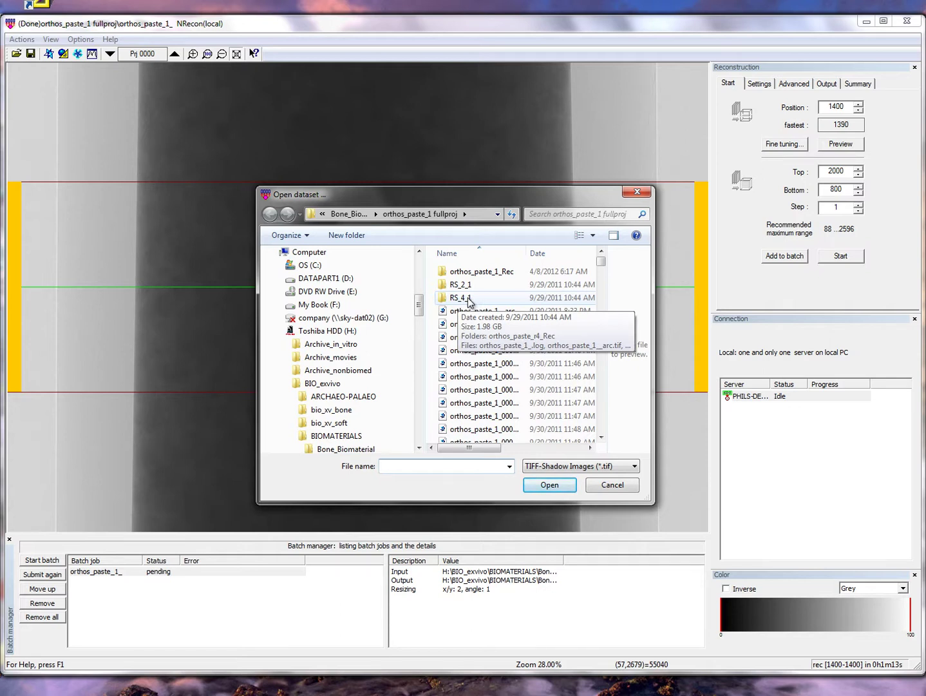
double_click(469, 301)
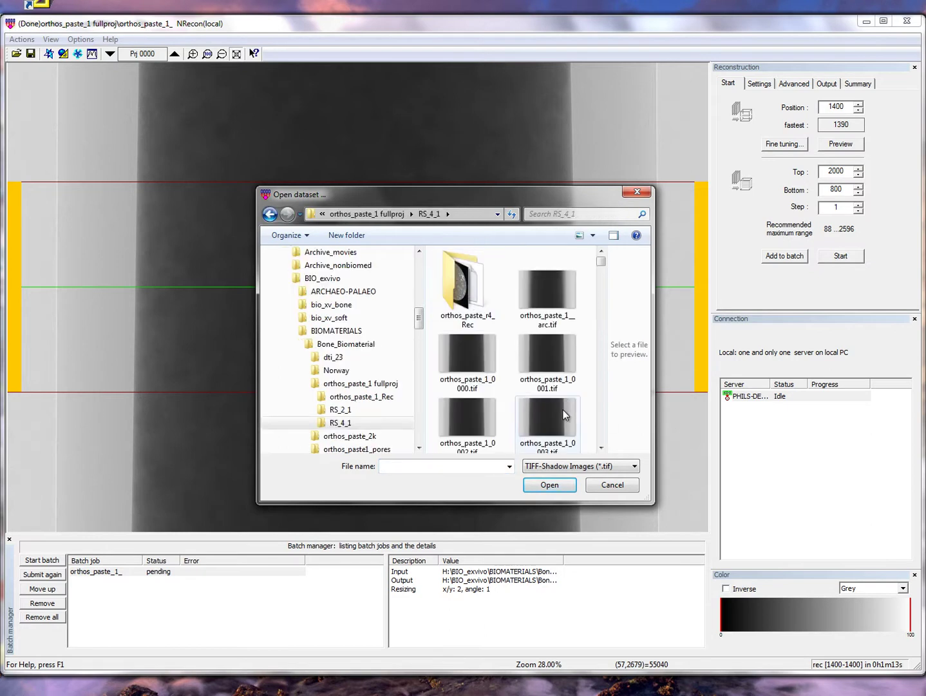
click(563, 414)
double_click(561, 413)
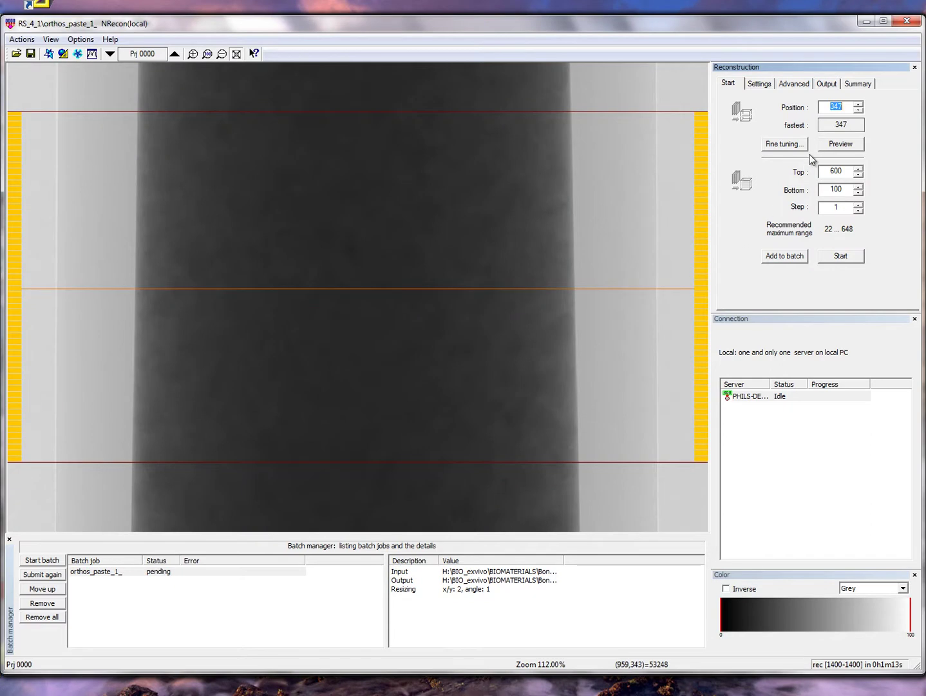
Preview reconstructed slice 347 of RS_4_1 at 1:1 zoom with Use ROI unchecked.
click(827, 146)
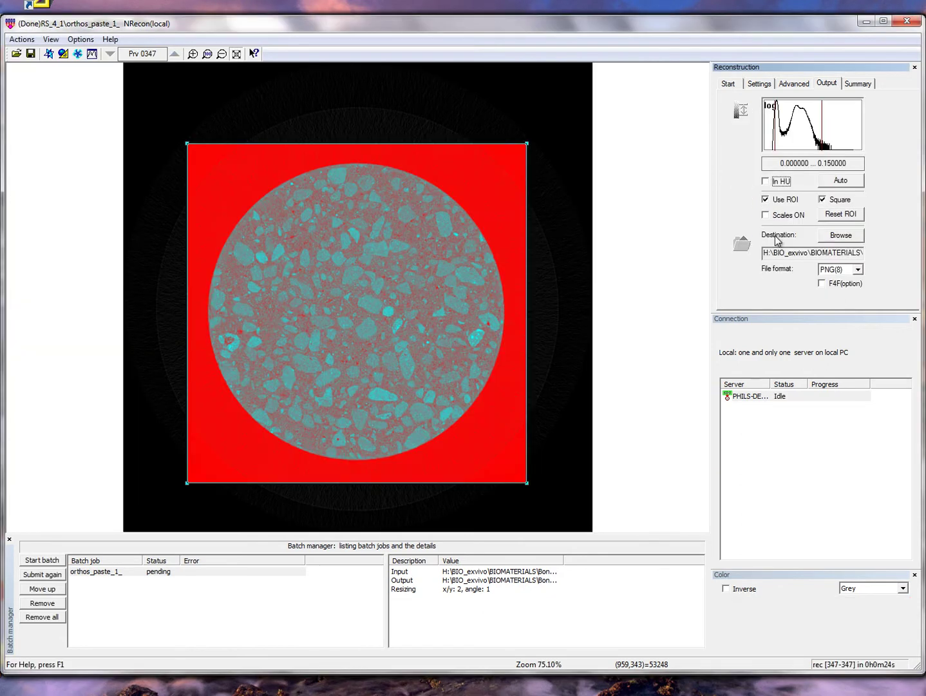
click(767, 198)
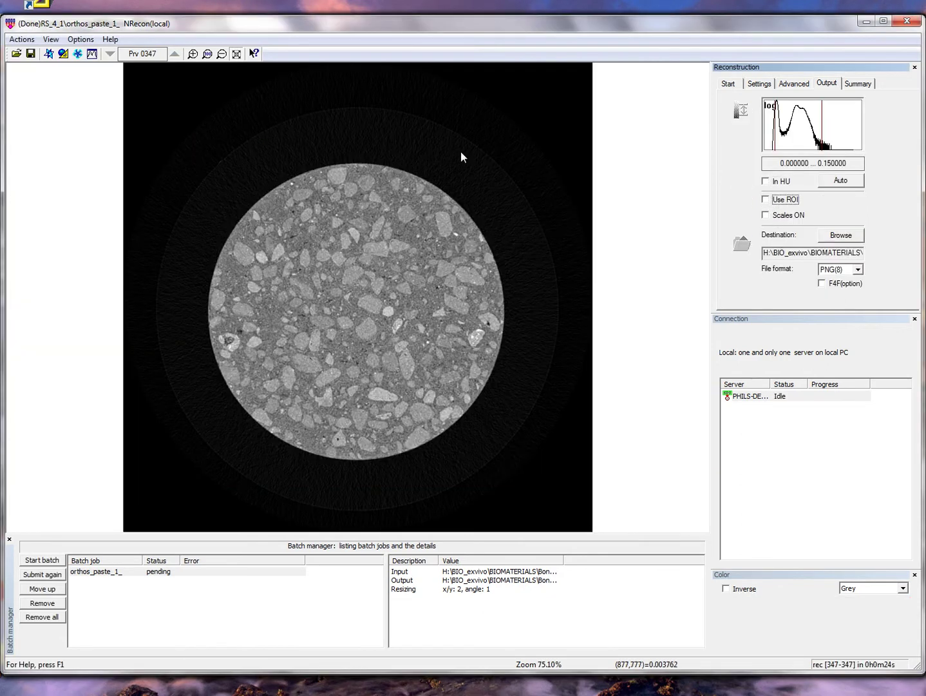
click(208, 54)
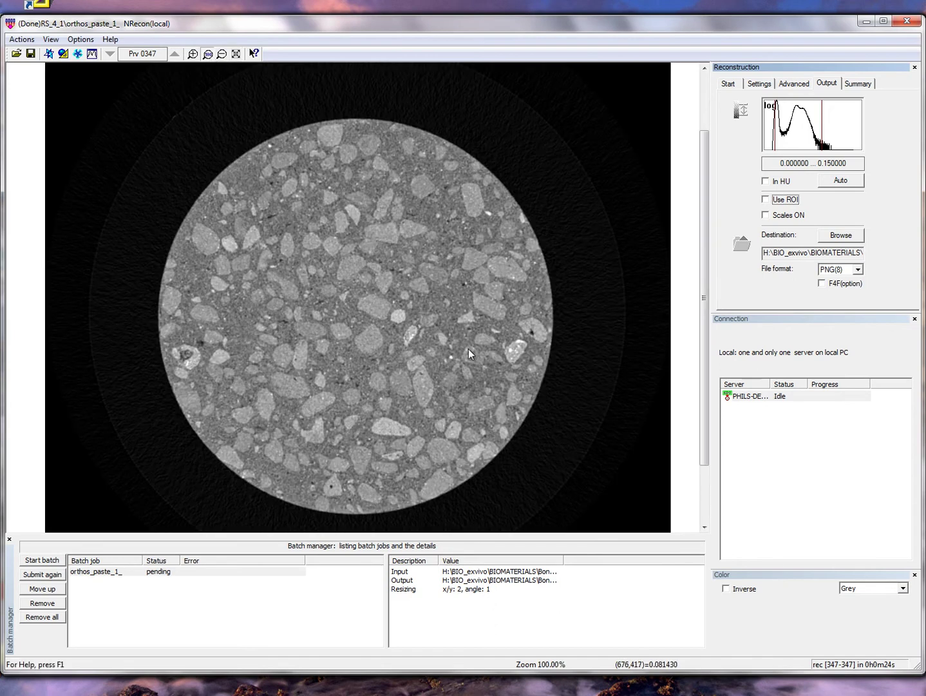